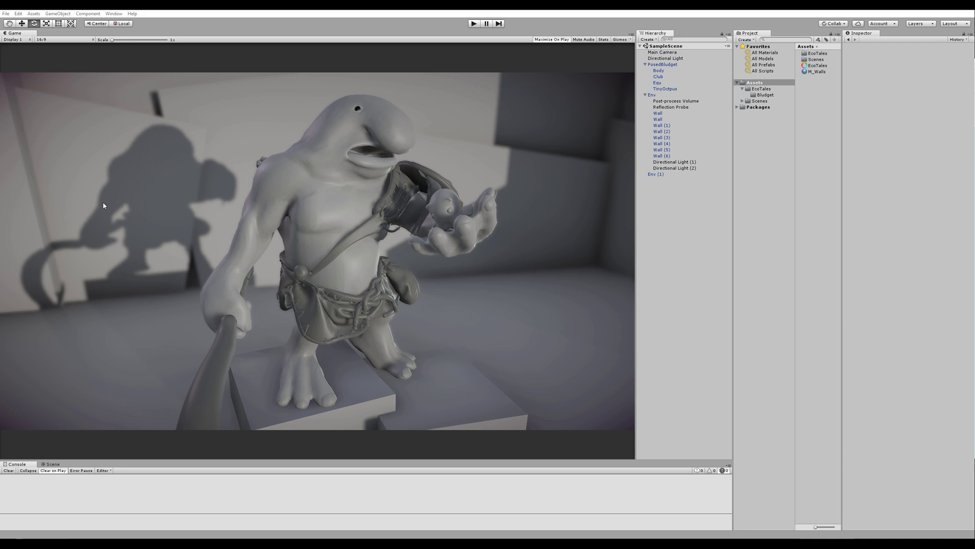
- In Package Manager's All list, install the Lightweight Render Pipeline 1.1.2-preview package
click(116, 14)
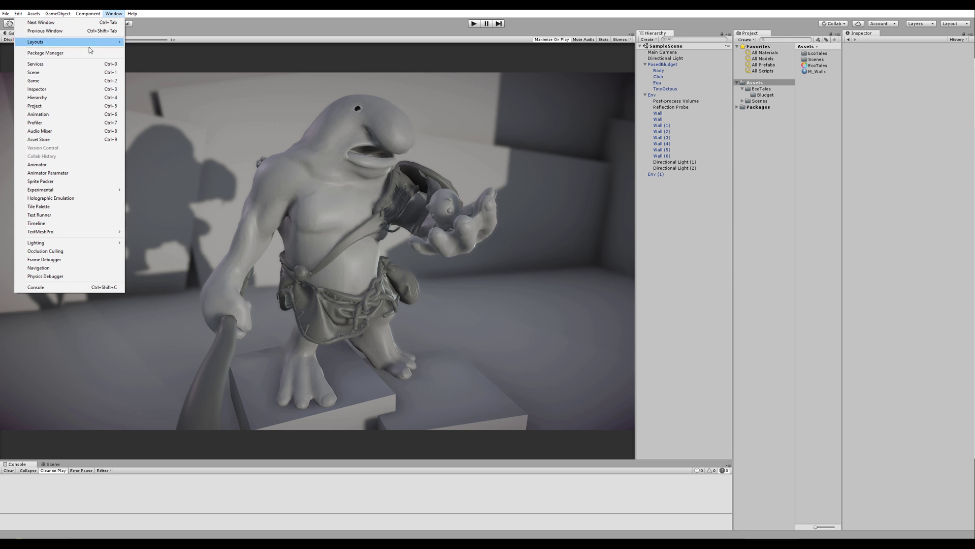
click(68, 53)
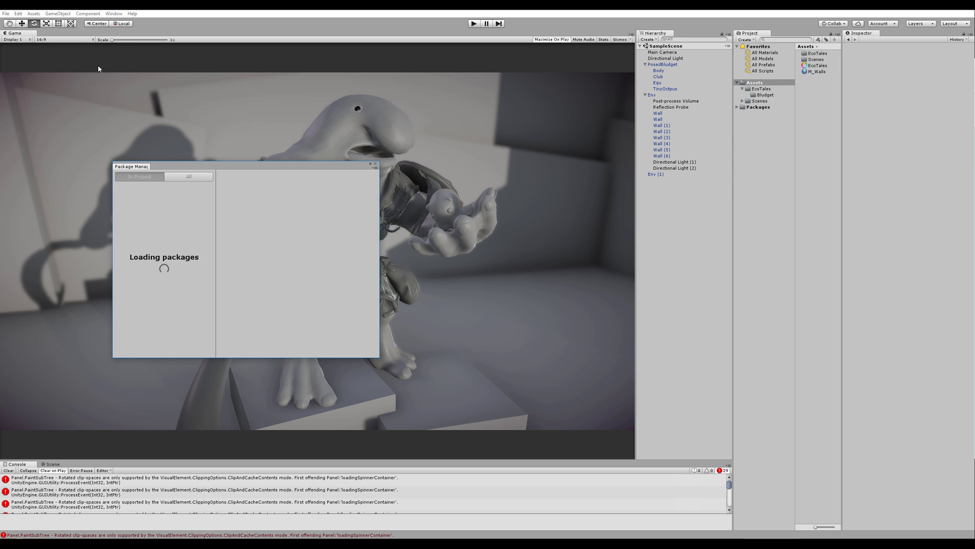
click(187, 176)
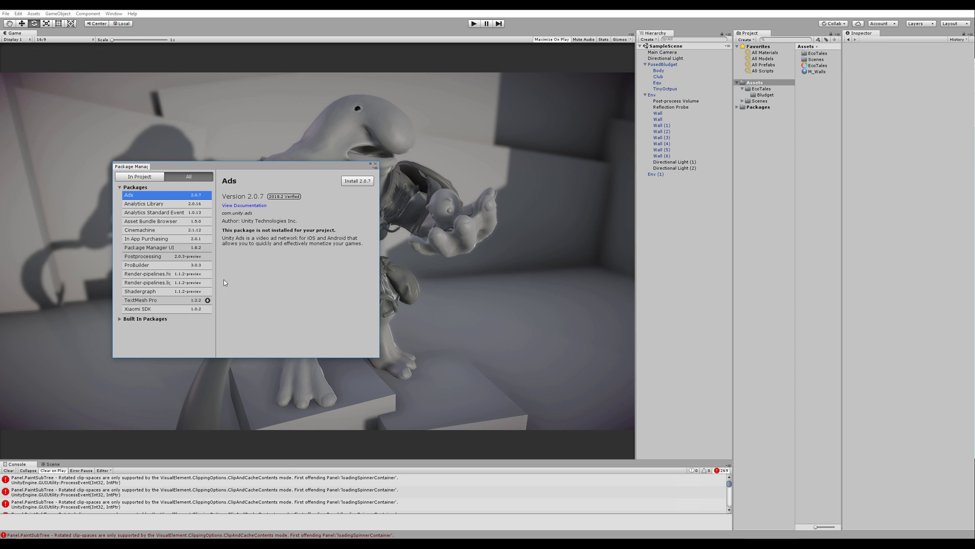
click(155, 283)
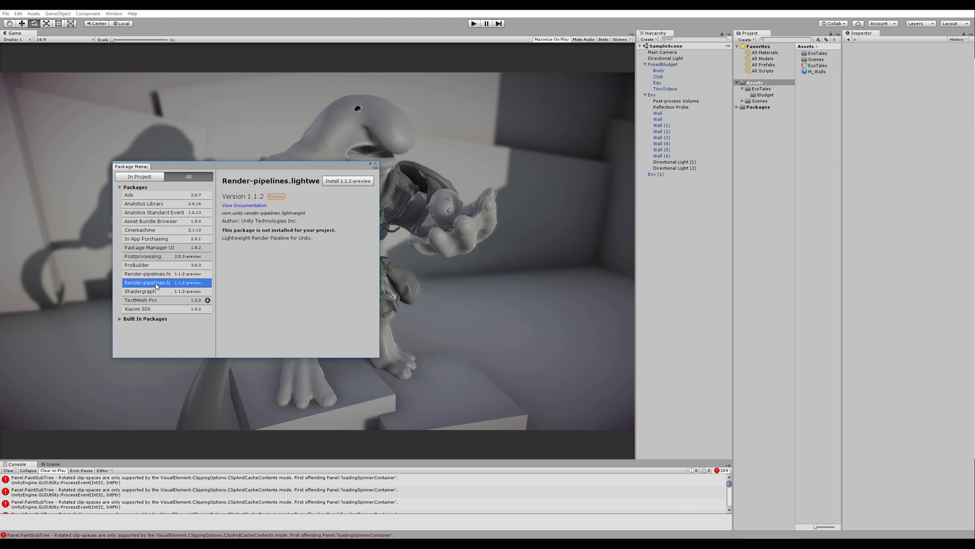
click(163, 275)
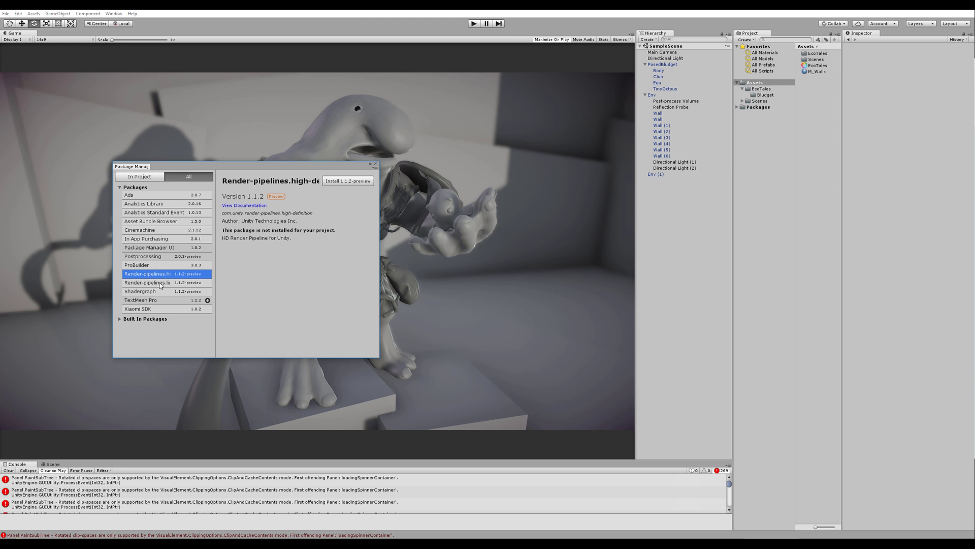
click(160, 285)
click(347, 181)
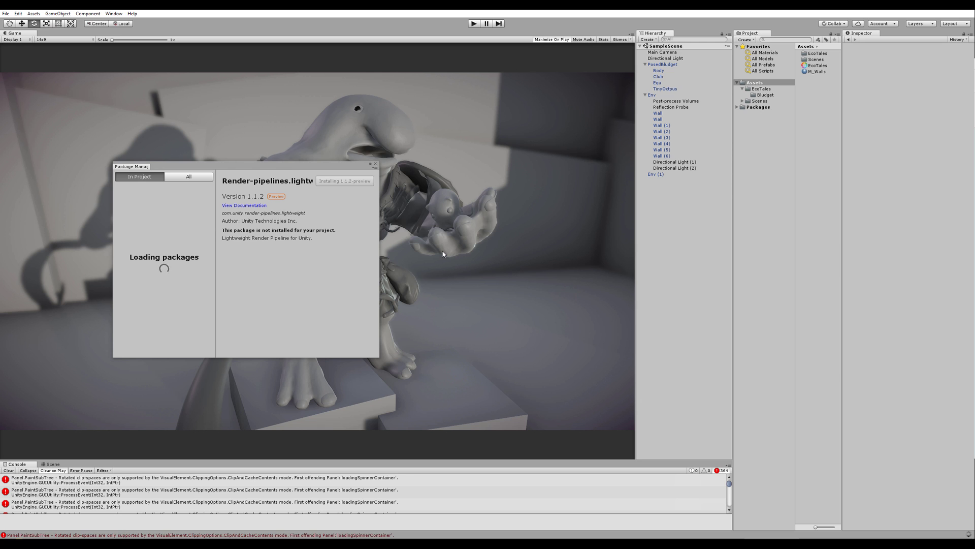
click(193, 176)
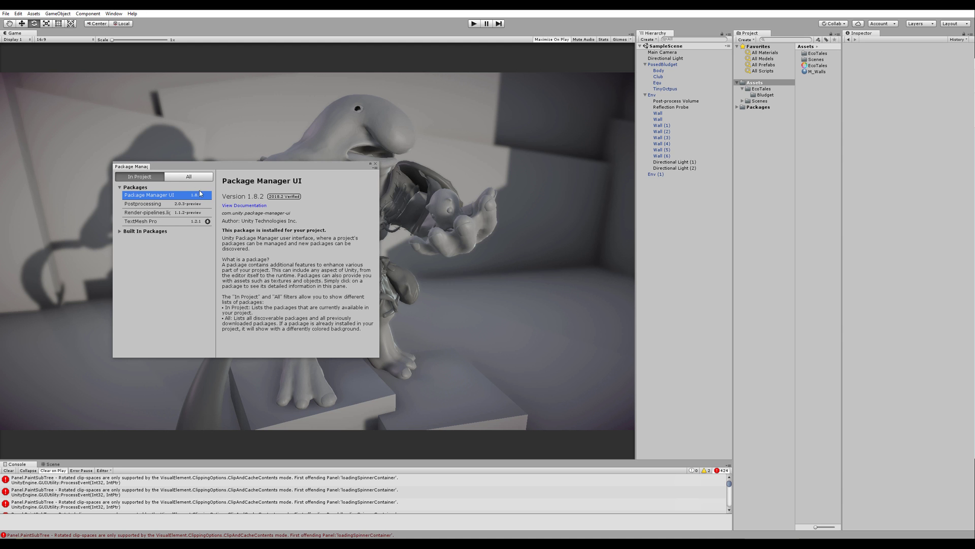
- Install Shadergraph 1.1.2-preview from the All list, clear the Console errors, and close Package Manager
click(157, 213)
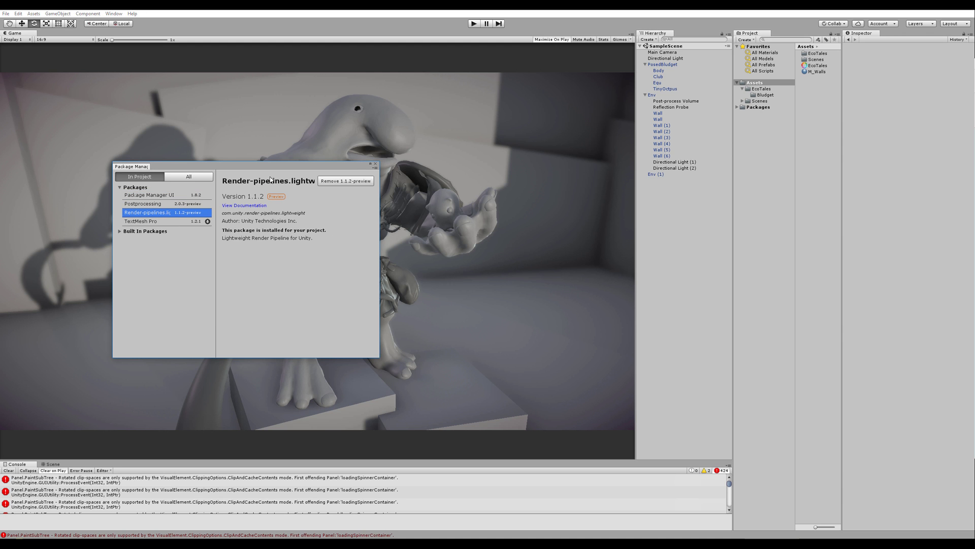
click(187, 176)
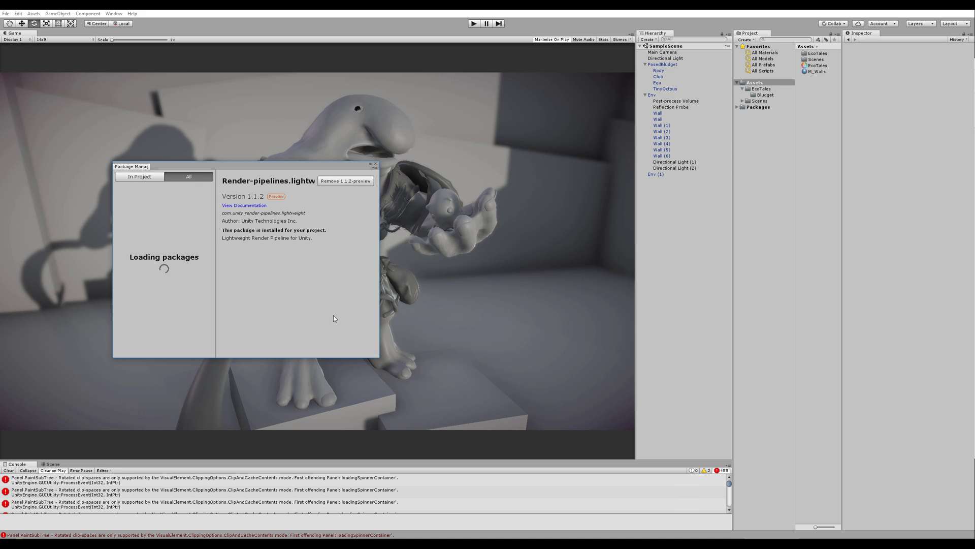
click(161, 293)
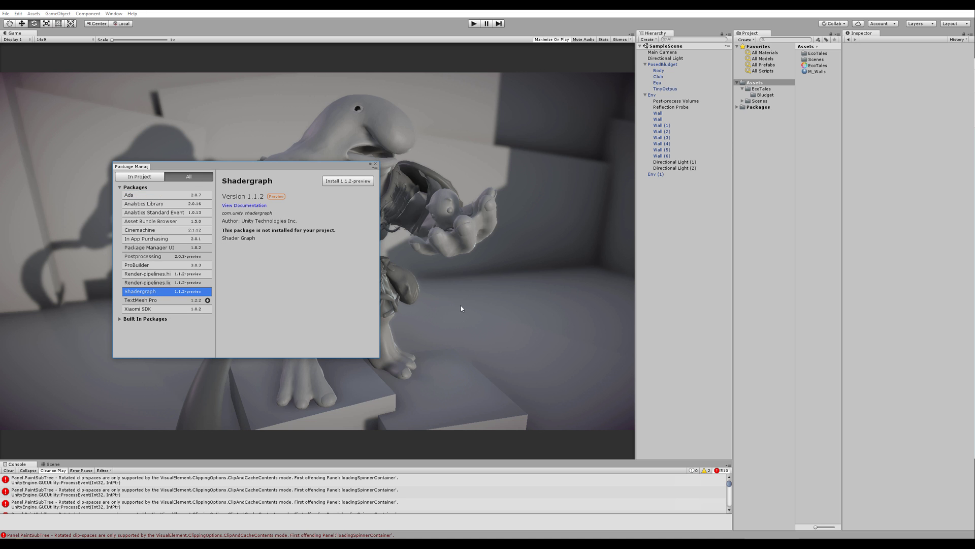
click(343, 183)
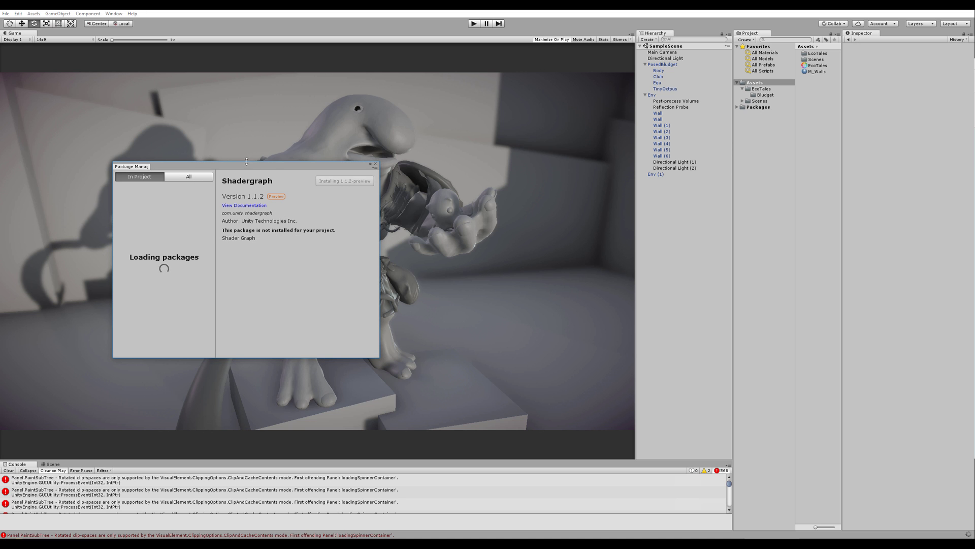
click(150, 221)
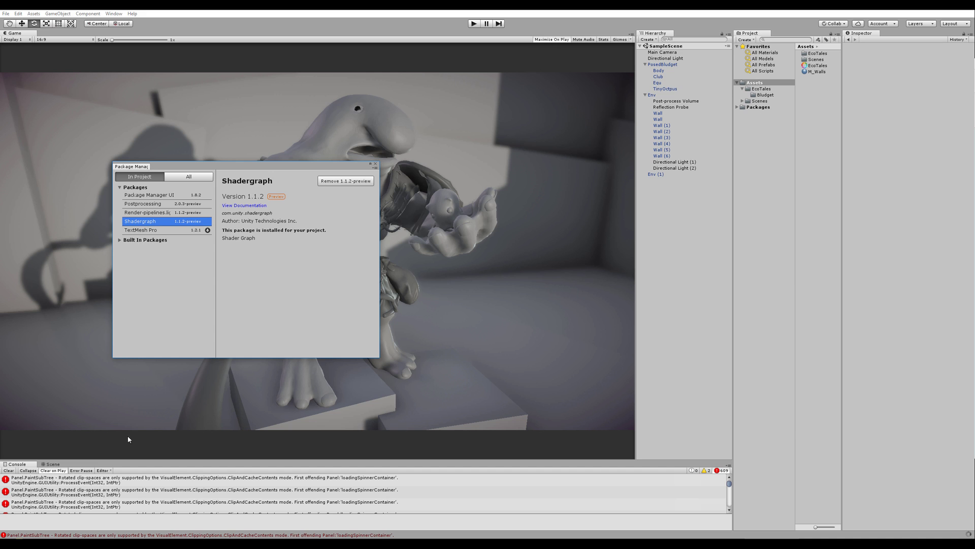
click(9, 471)
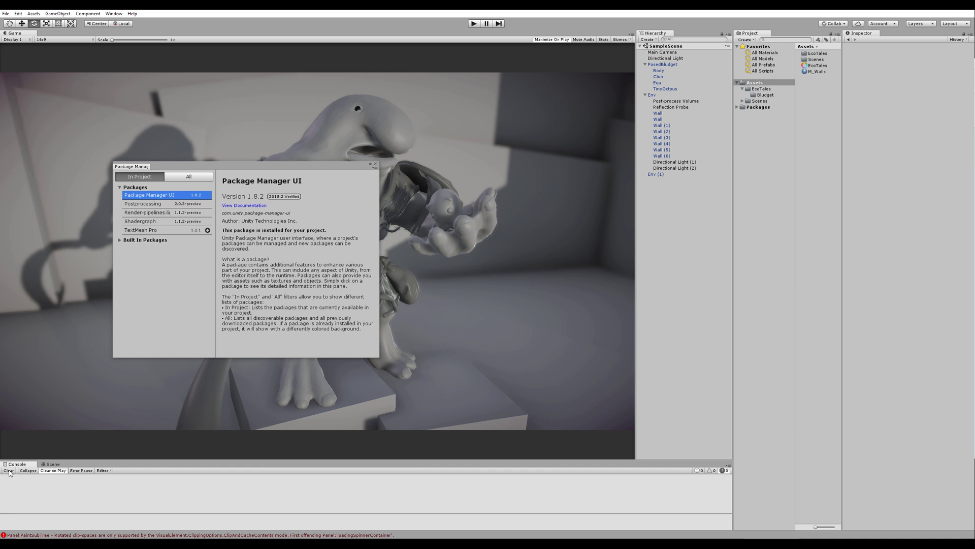
click(375, 163)
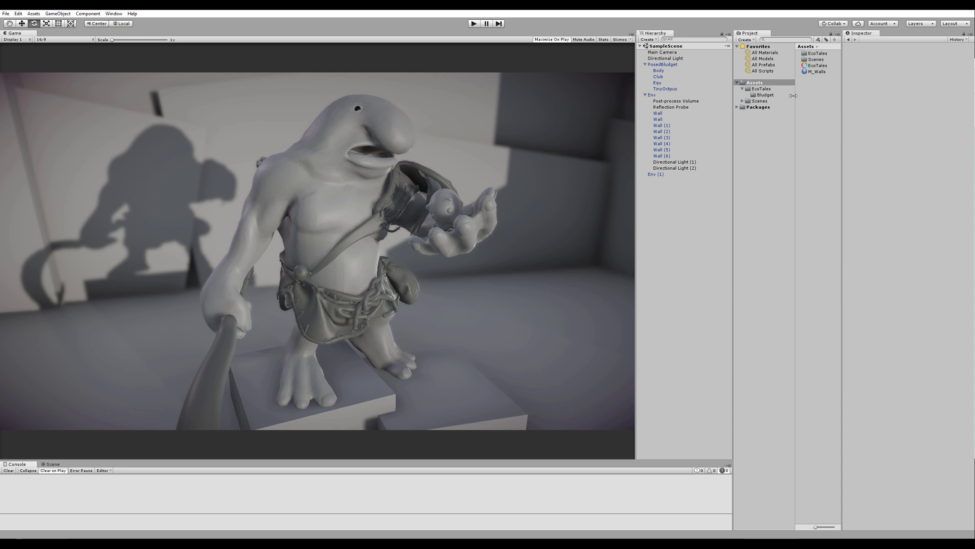
- Create a new folder named Shaders in Assets
right_click(820, 93)
mouse_move(846, 98)
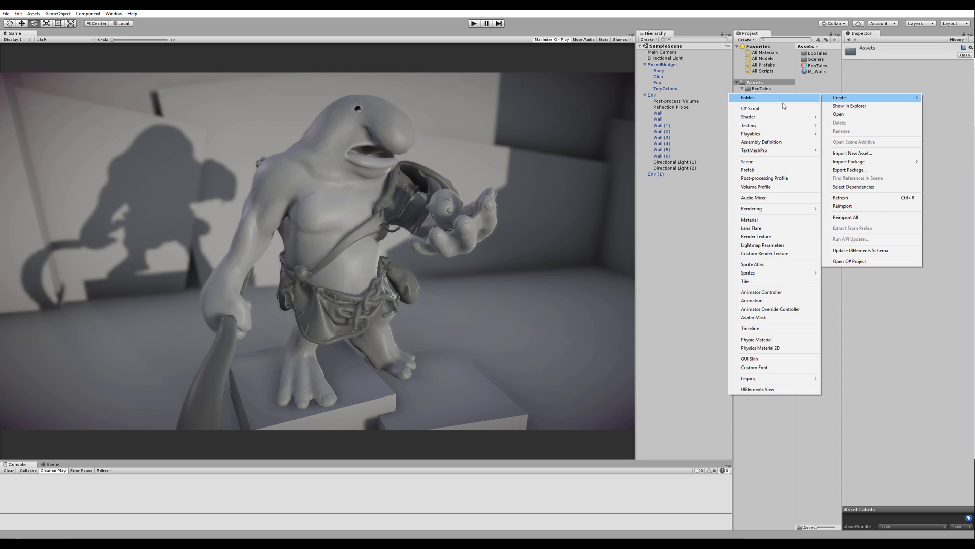
click(782, 98)
text(Shaders)
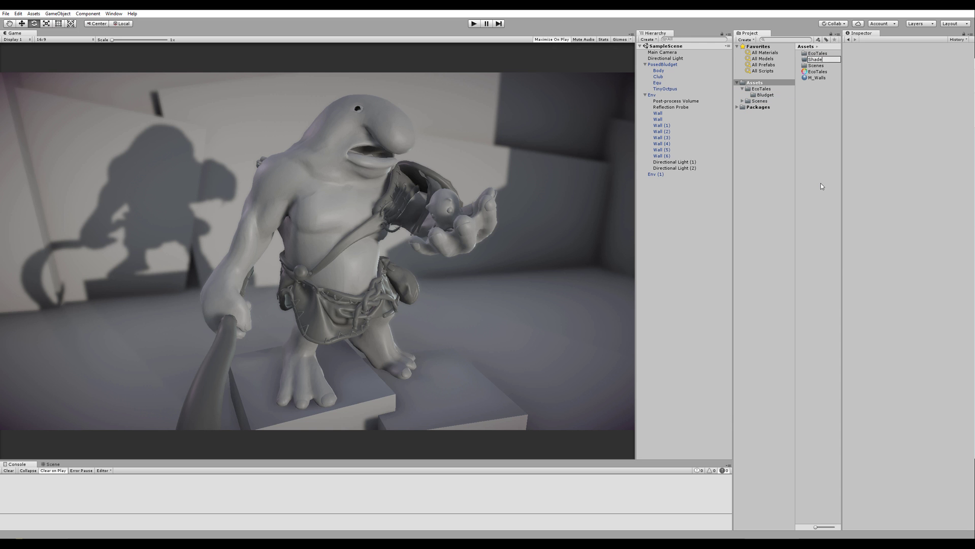
key(Return)
- Inside the Shaders folder, create a PBR Graph shader named EcoTales_PBR_Base
double_click(806, 65)
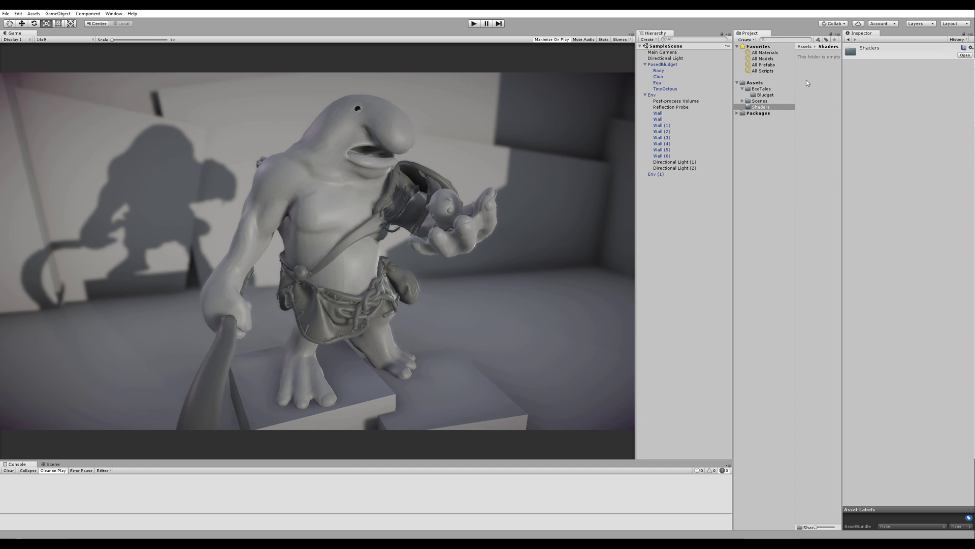
right_click(806, 81)
mouse_move(825, 85)
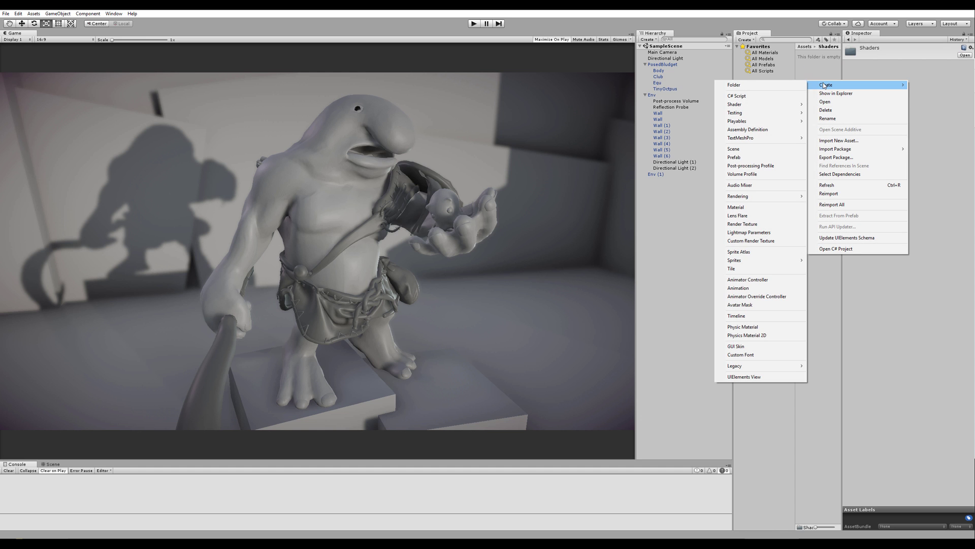
mouse_move(776, 120)
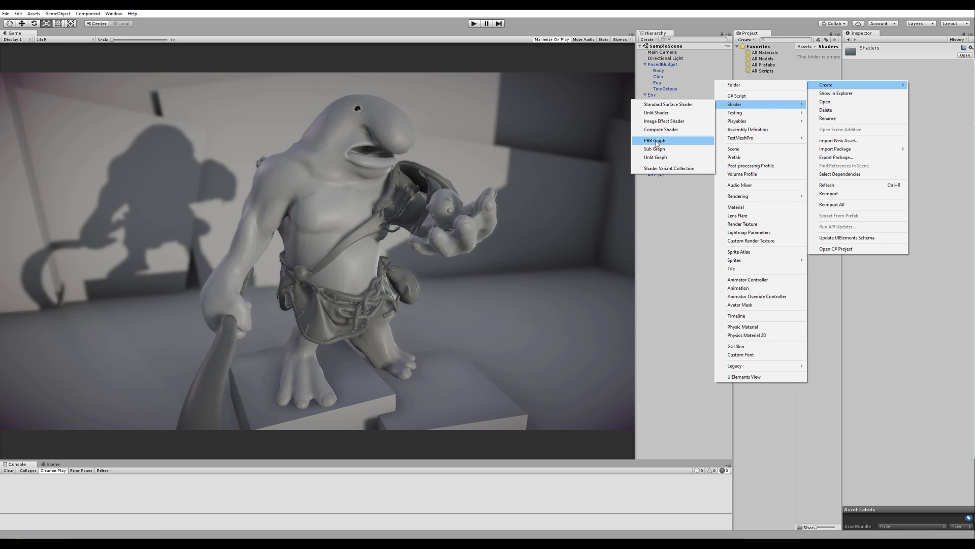
click(656, 141)
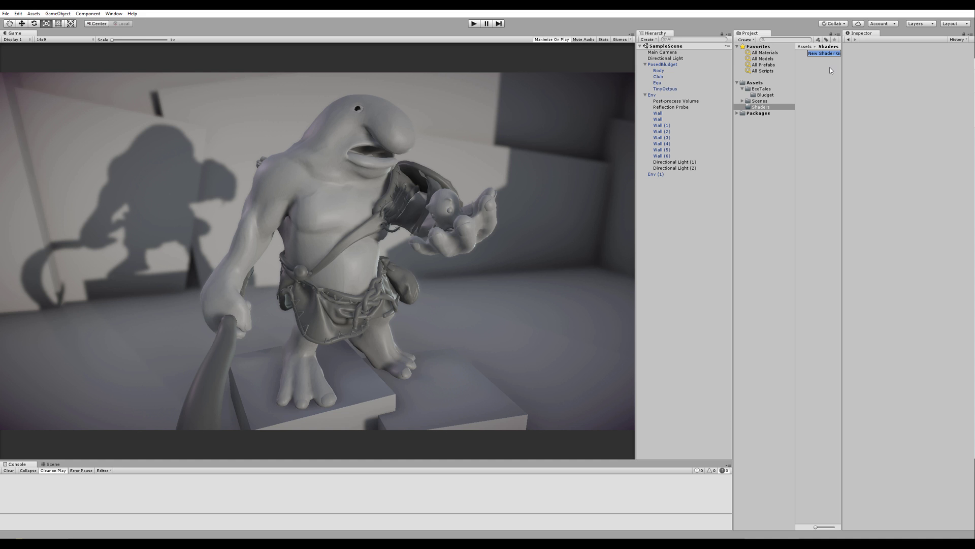
text(EcoTales)
text(_PBR_Base)
key(Return)
right_click(812, 55)
- Open the EcoTales_PBR_Base graph, widen and reposition its window, then close it
click(804, 67)
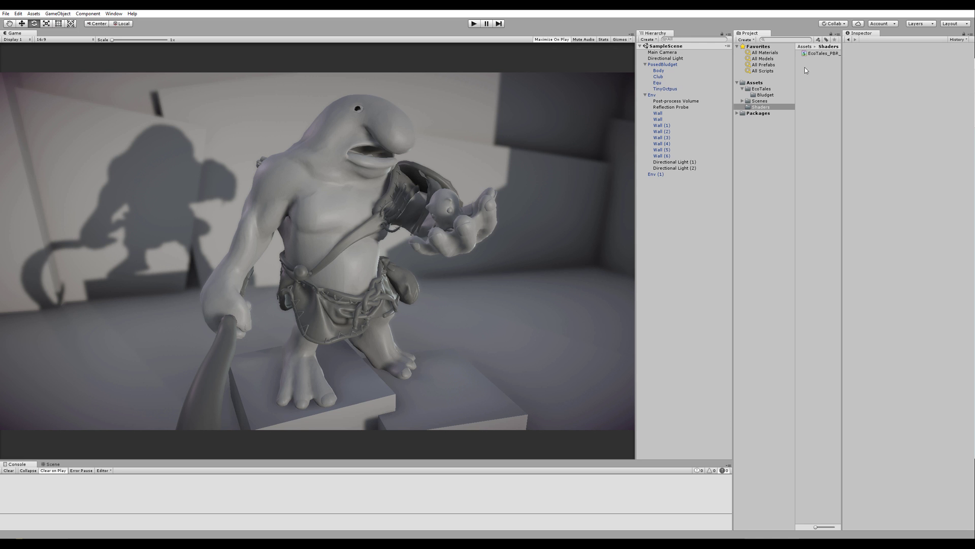
click(813, 53)
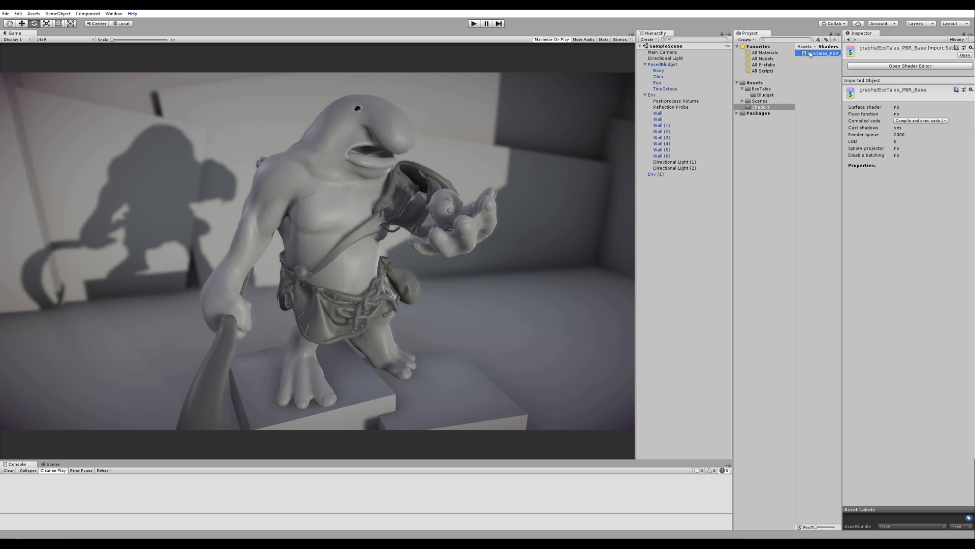
click(860, 66)
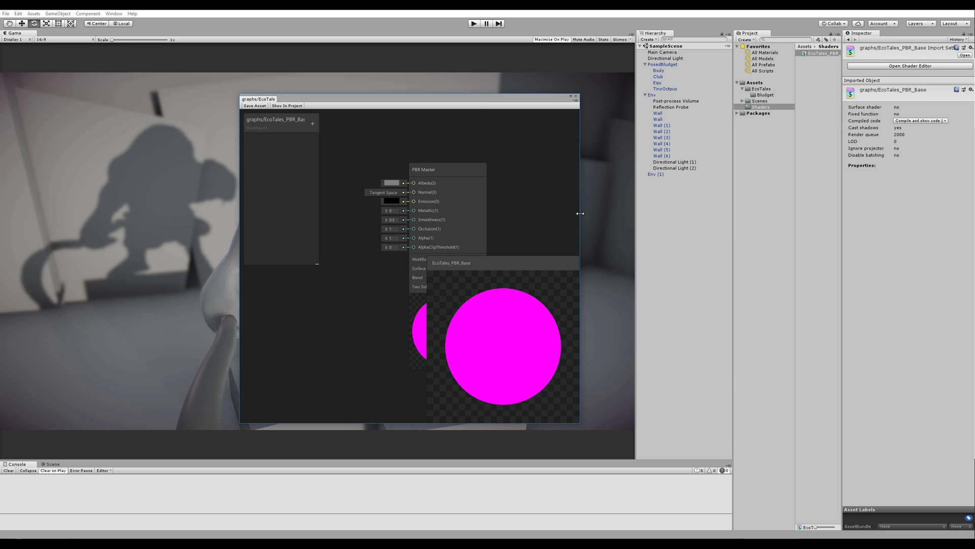
drag(580, 216, 668, 216)
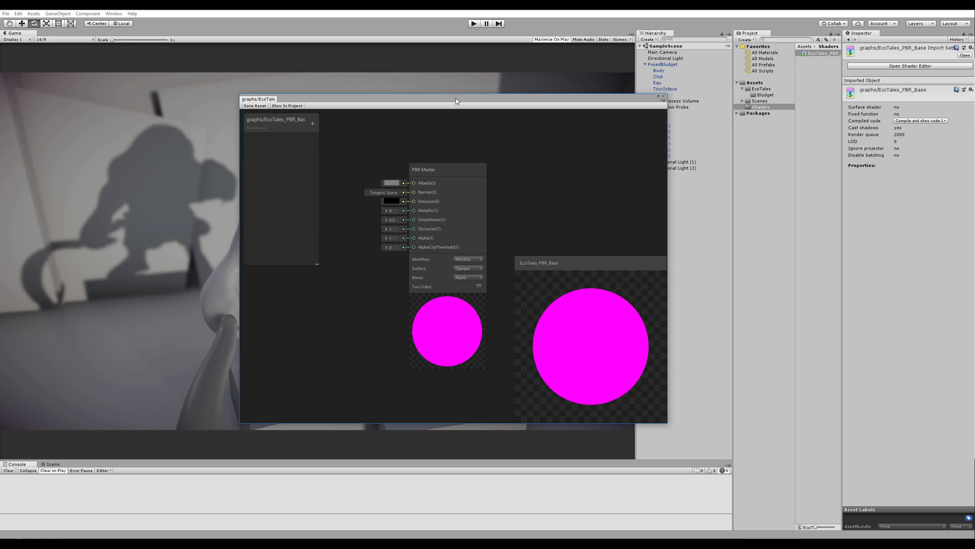
drag(455, 98, 399, 133)
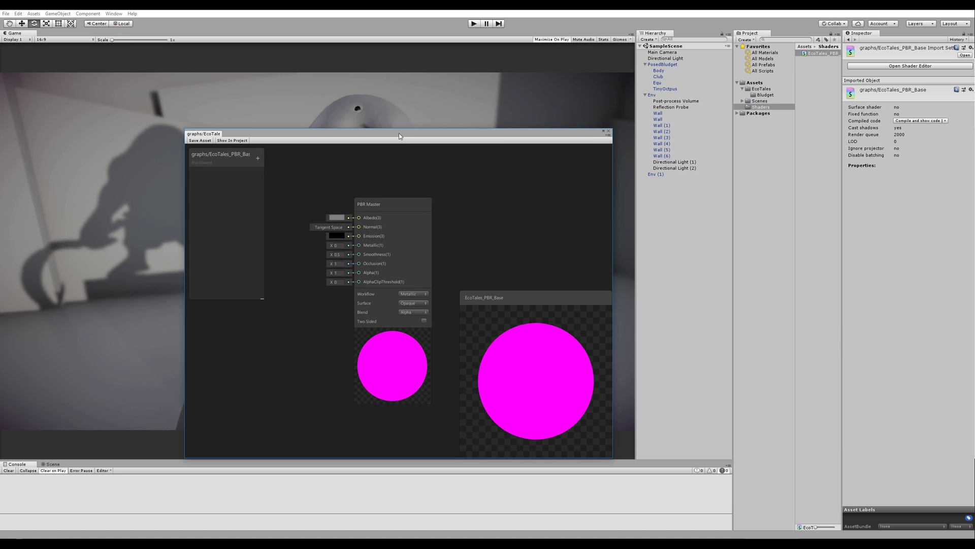
click(607, 133)
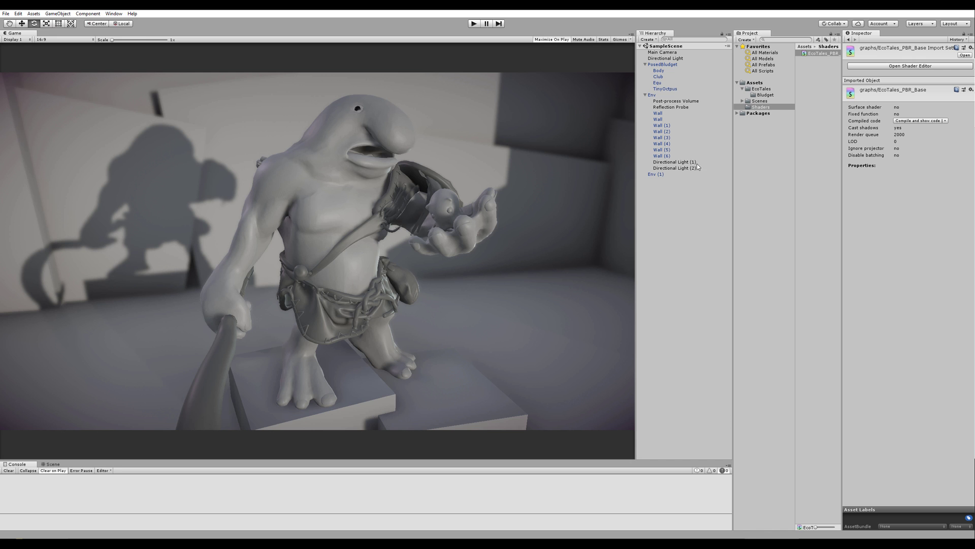
- Create a Lightweight Pipeline Asset named MyPipelineAsset in Shaders and select it to view its settings
right_click(810, 74)
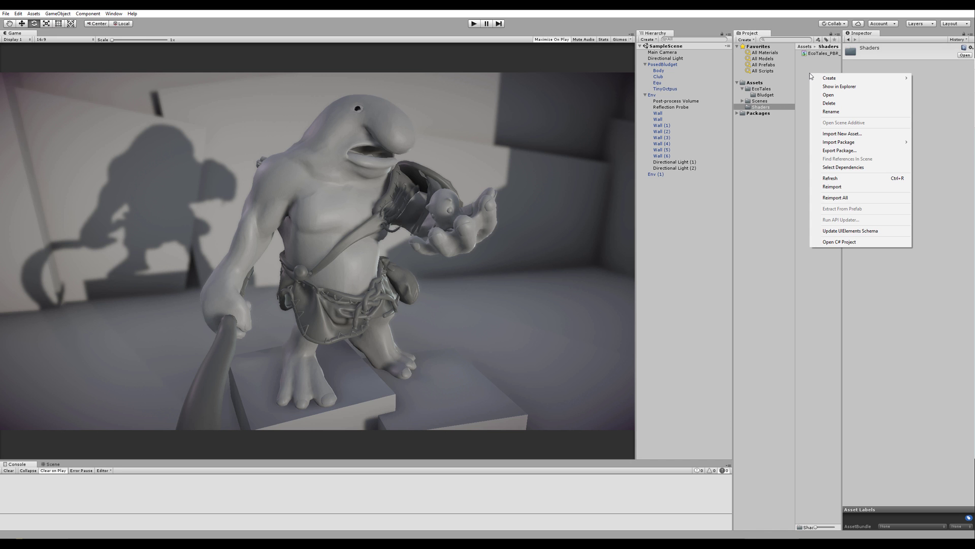
mouse_move(835, 78)
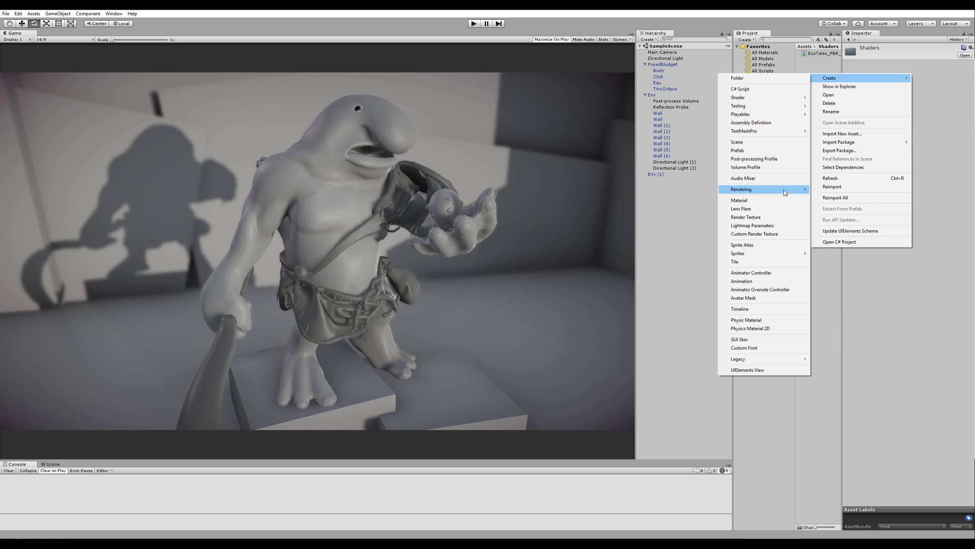
mouse_move(784, 190)
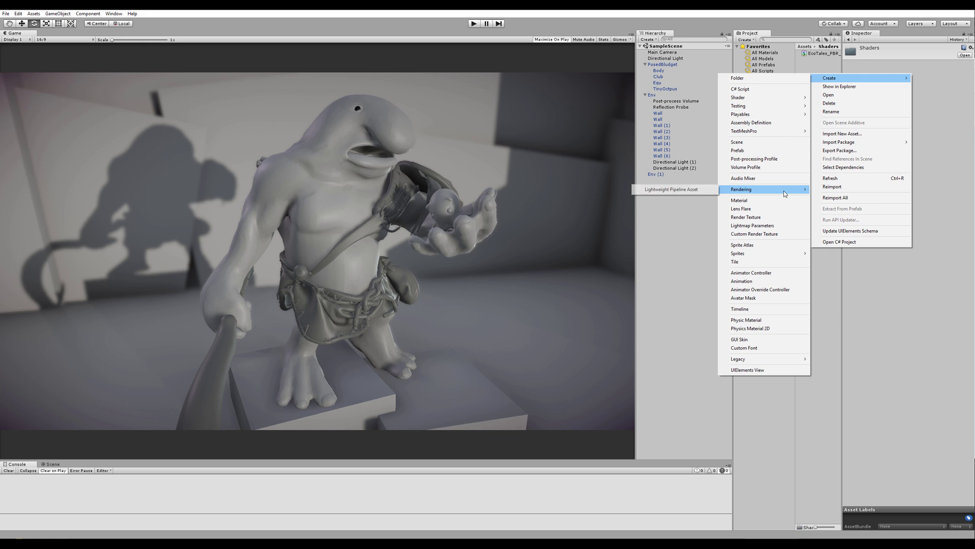
click(691, 191)
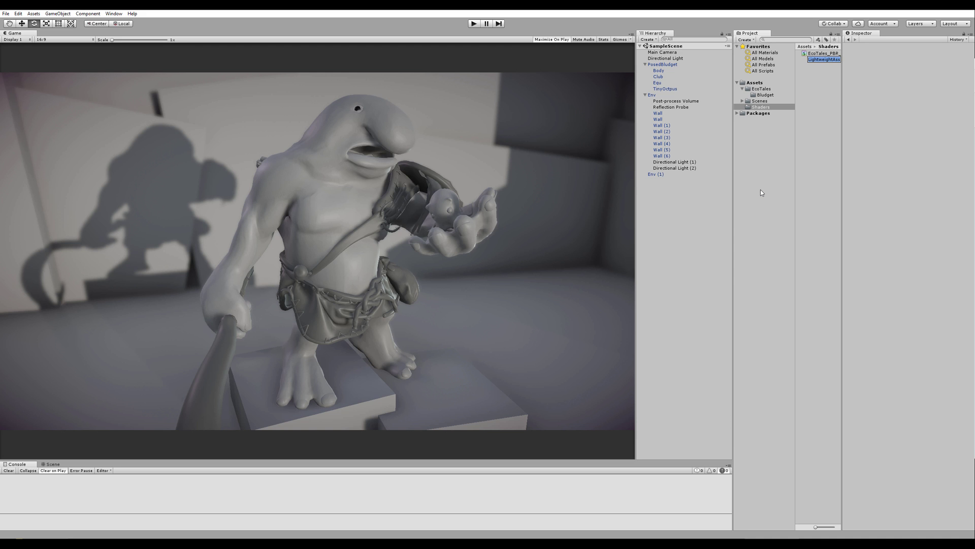
text(MyPipelineAsset)
key(Return)
click(819, 60)
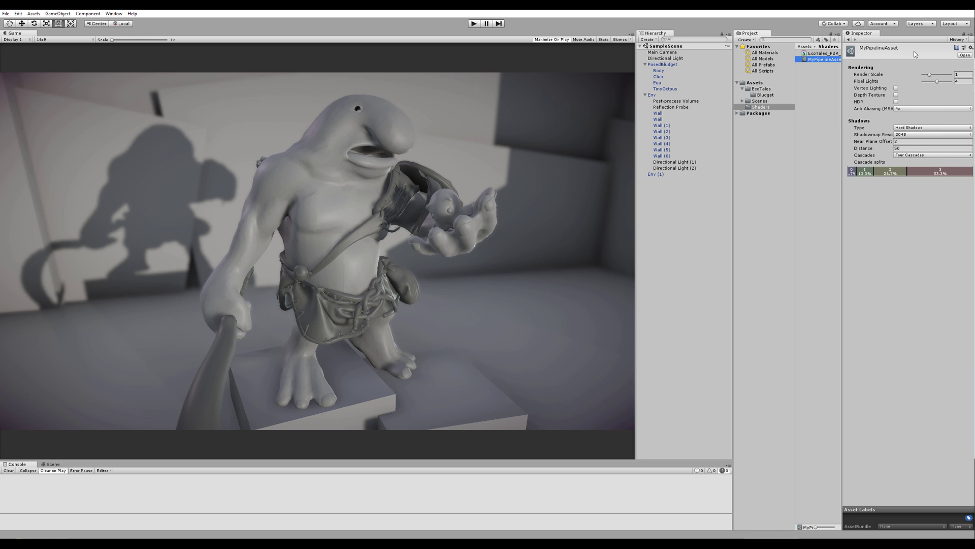
- In Graphics settings, assign MyPipelineAsset as the Scriptable Render Pipeline
click(18, 15)
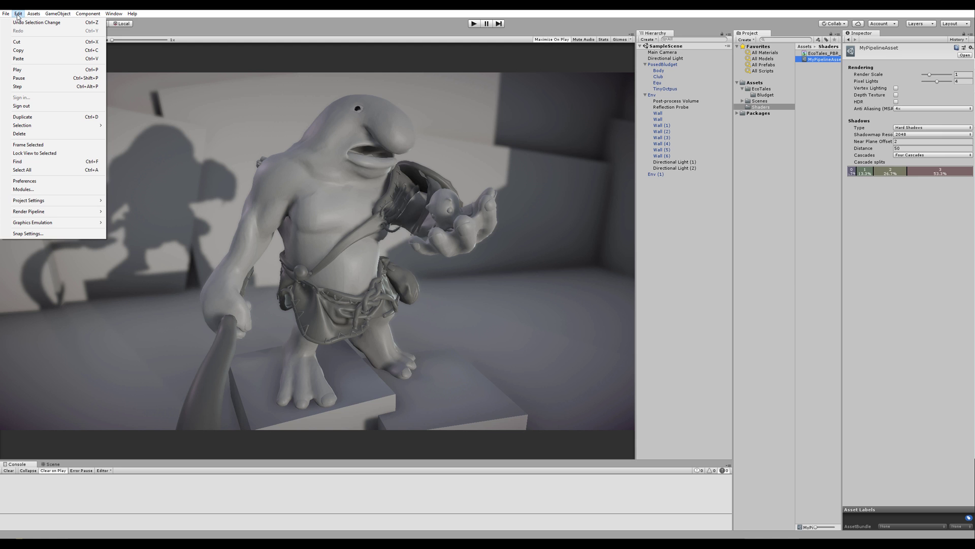
mouse_move(25, 201)
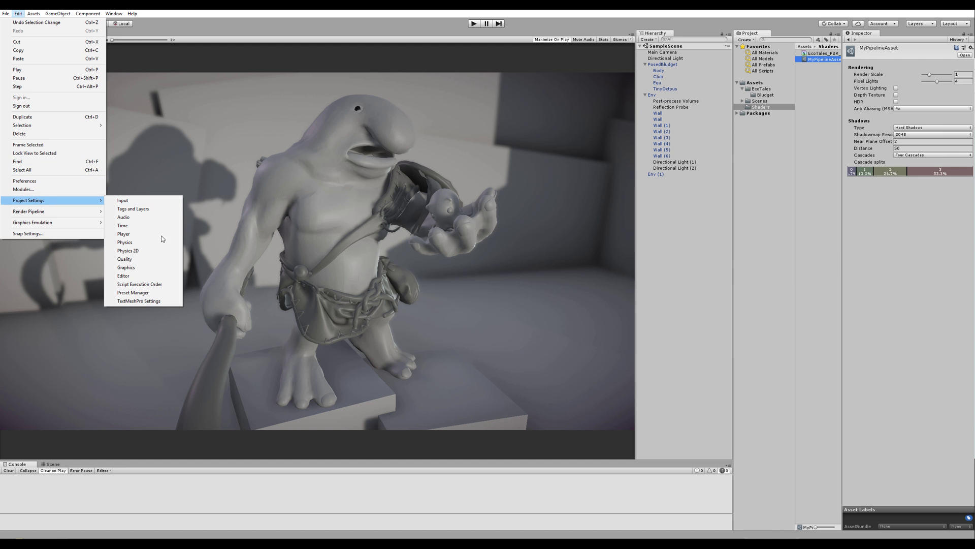
click(126, 268)
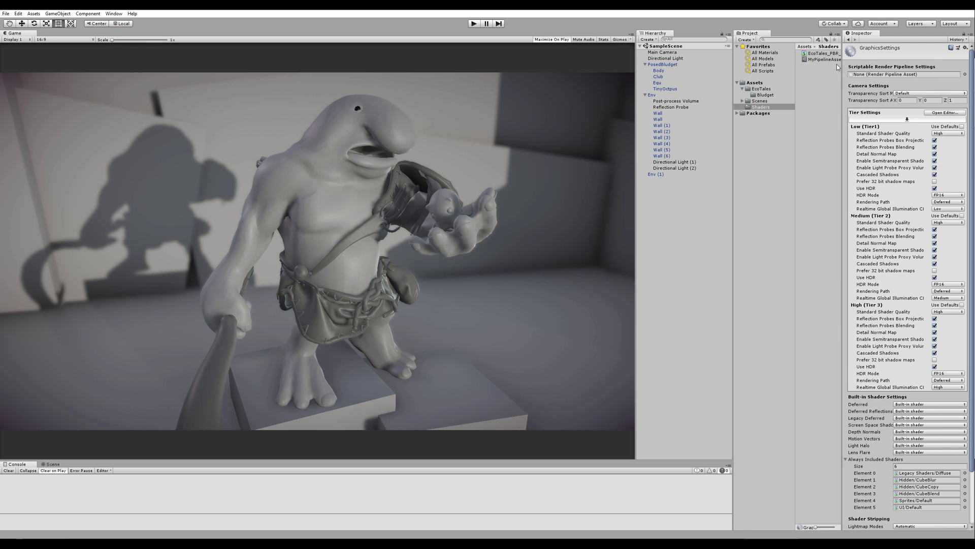
drag(813, 59, 896, 76)
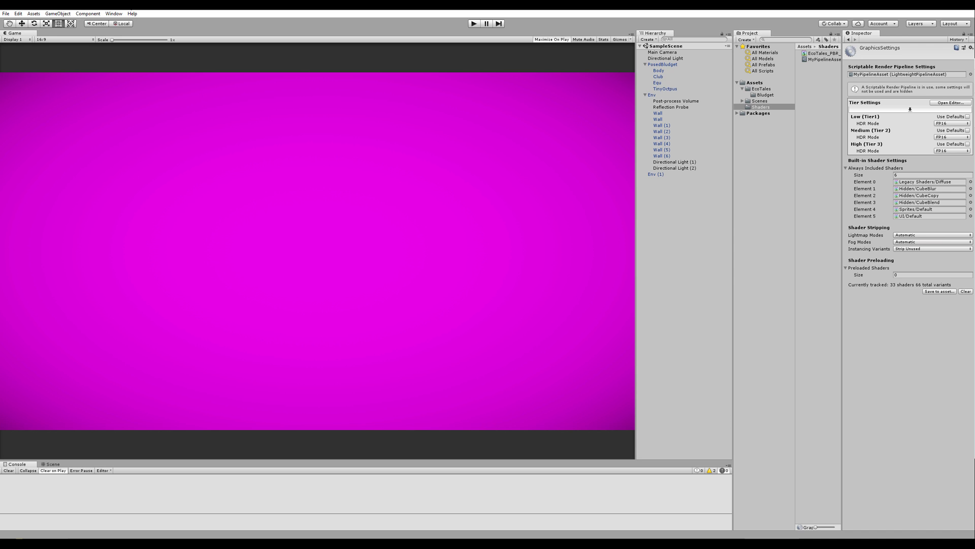
- Upgrade all project materials to Lightweight materials and confirm the overwrite
click(19, 14)
mouse_move(59, 214)
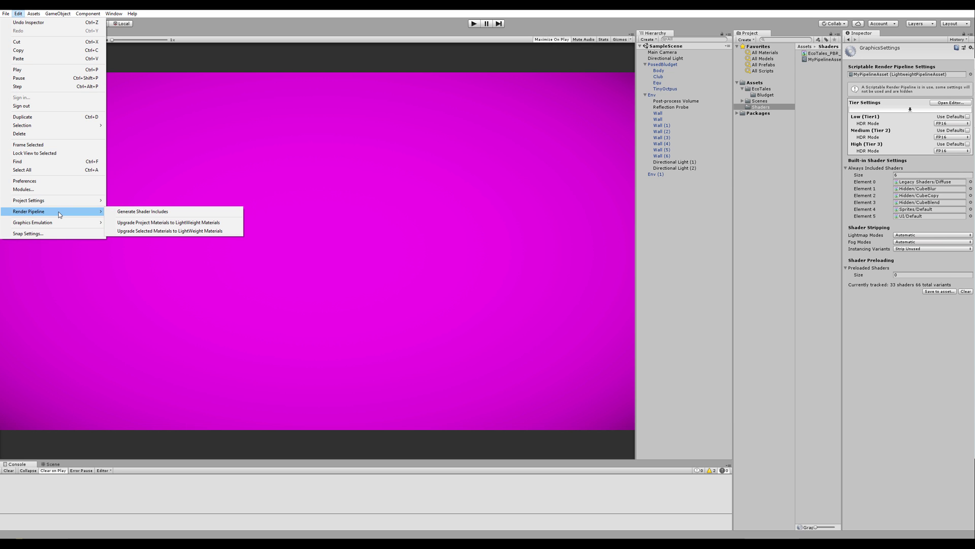
click(169, 225)
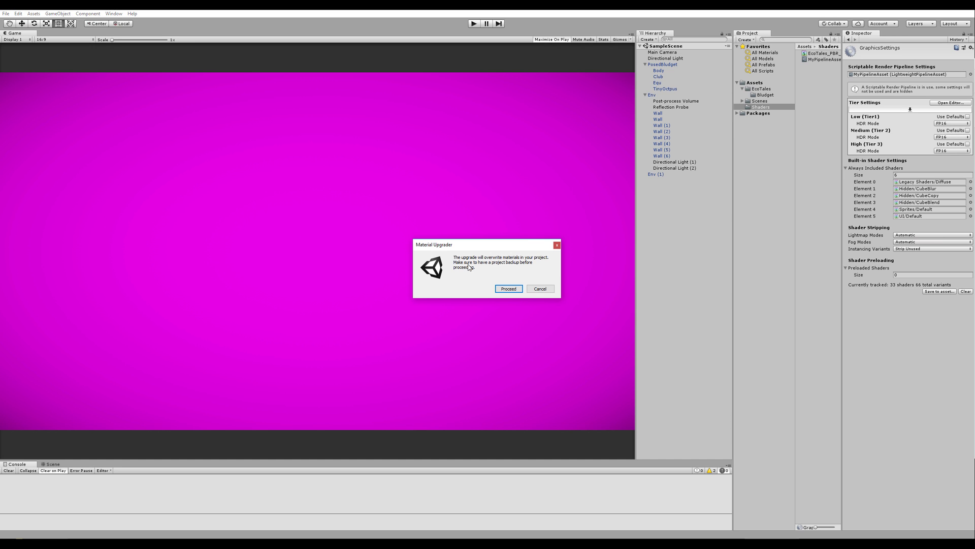
click(509, 288)
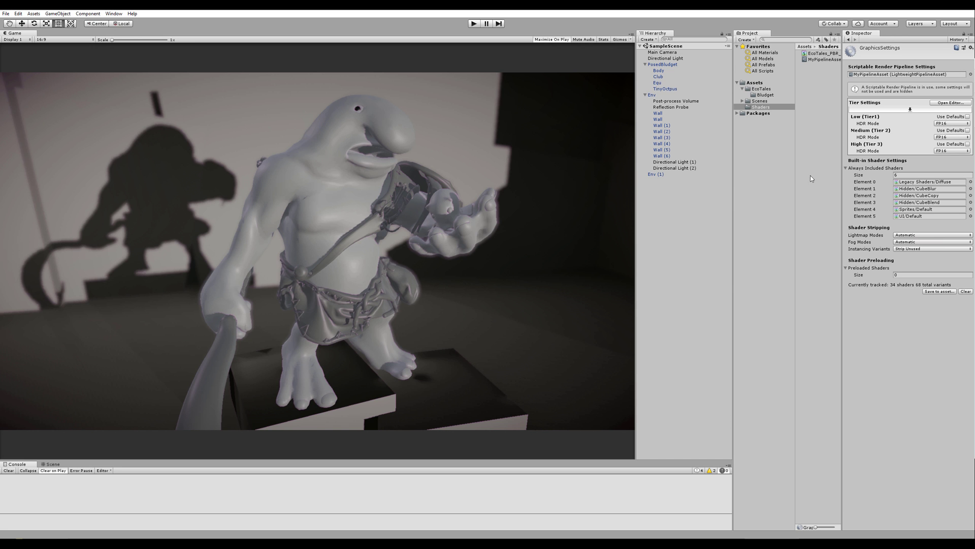
- Switch M_BludgetGear's shader to LightweightPipeline/Standard (Physically Based) after trying Standard
click(763, 95)
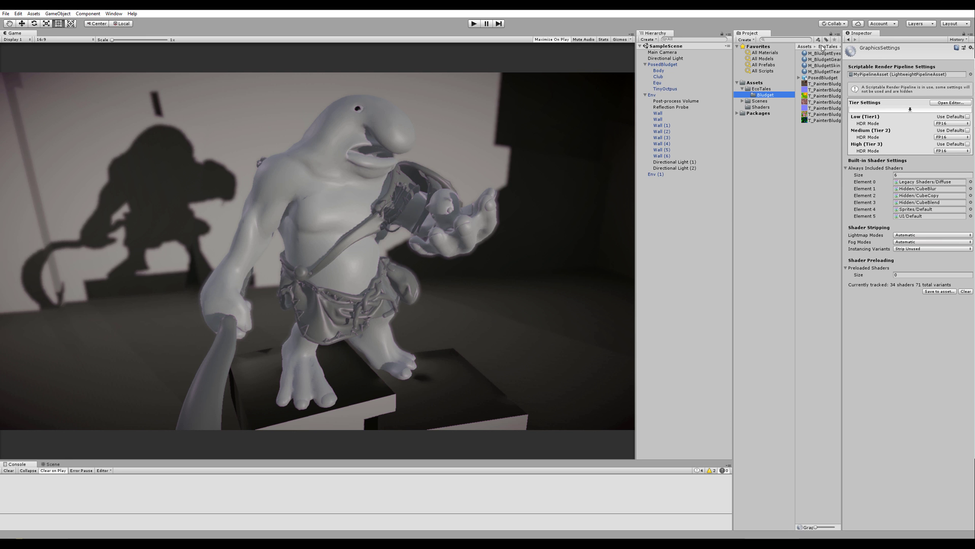
click(823, 59)
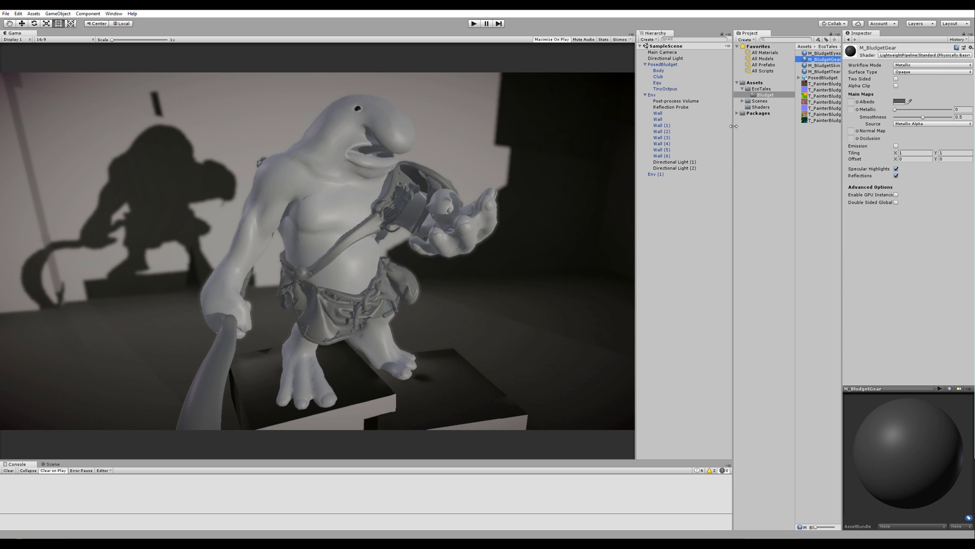
drag(735, 126, 707, 126)
click(944, 54)
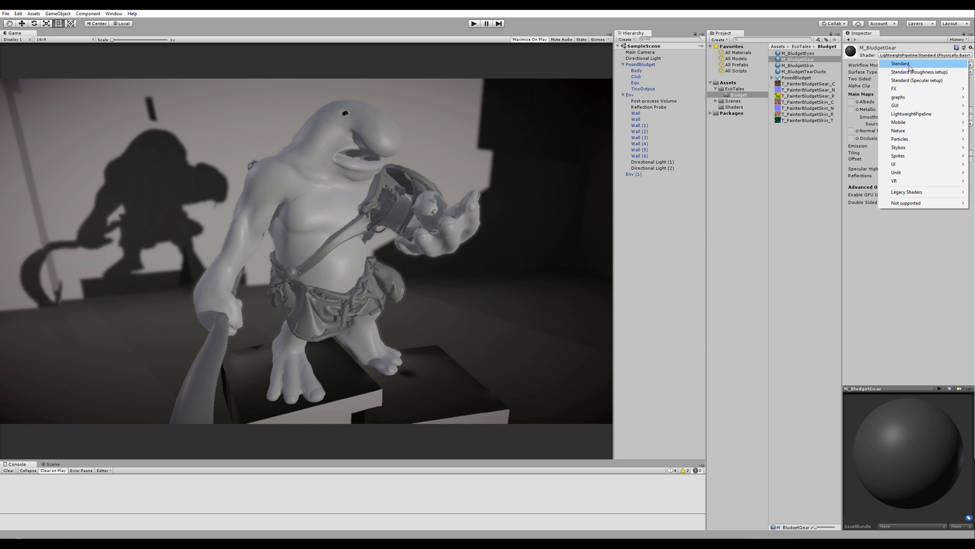
click(908, 64)
click(917, 56)
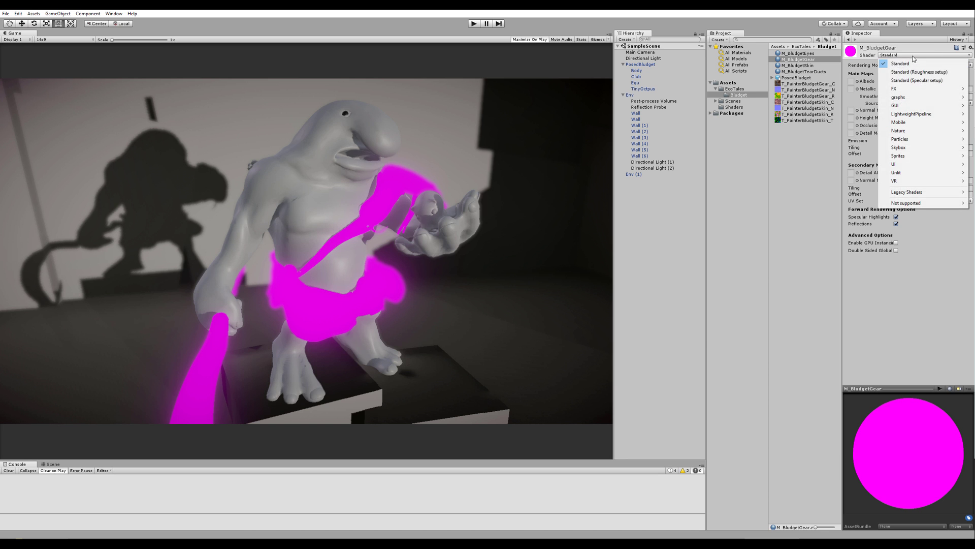
mouse_move(919, 119)
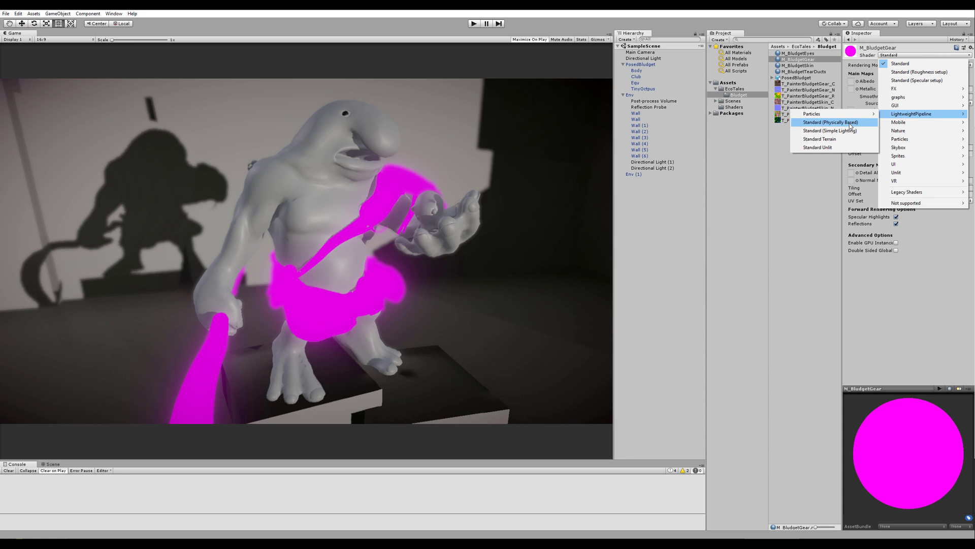
click(830, 124)
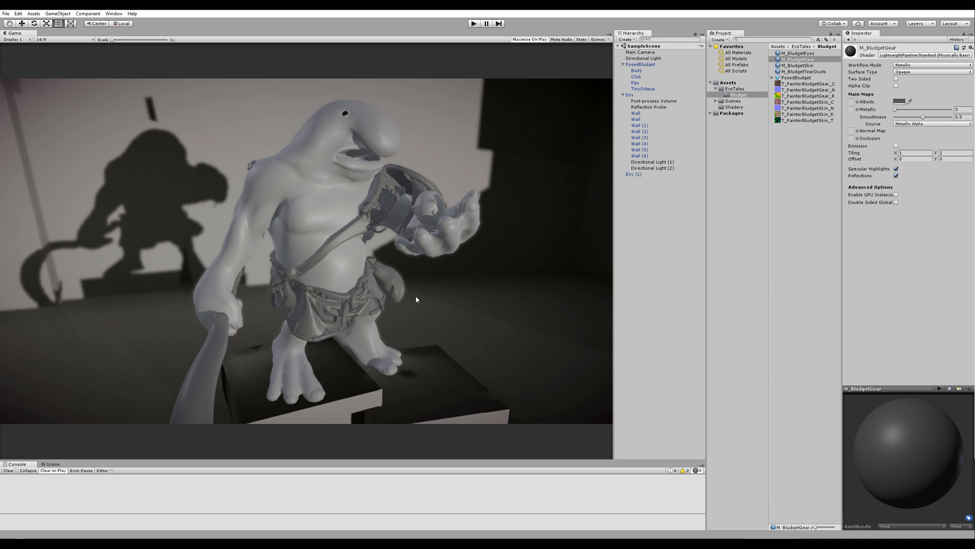
- Open the EcoTales_PBR_Base shader graph from the Shaders folder in the Shader Graph editor
click(732, 108)
click(789, 54)
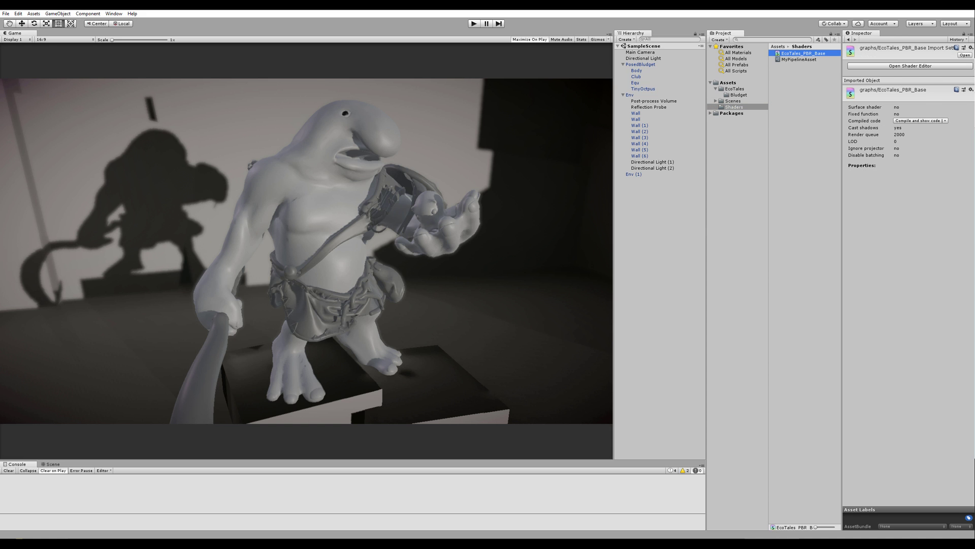
click(918, 65)
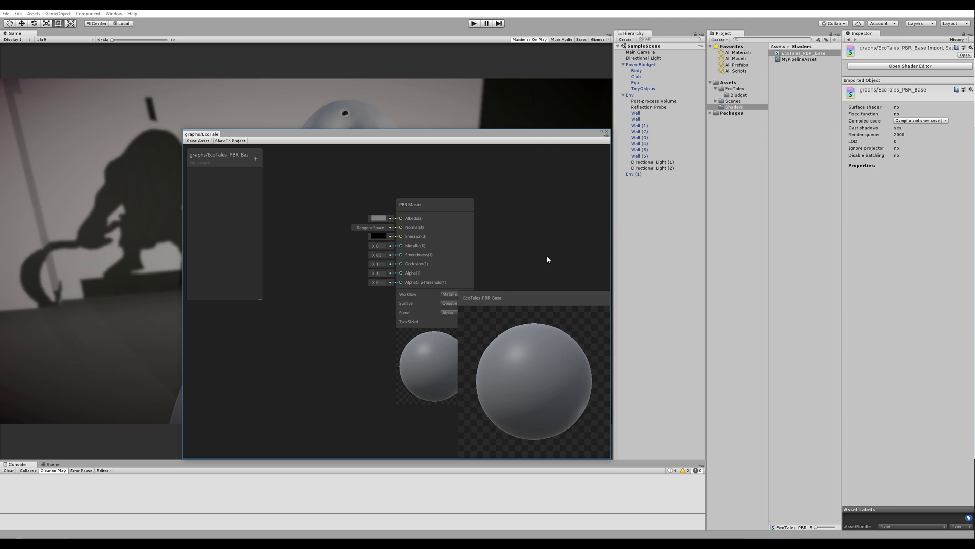
right_click(501, 228)
click(483, 200)
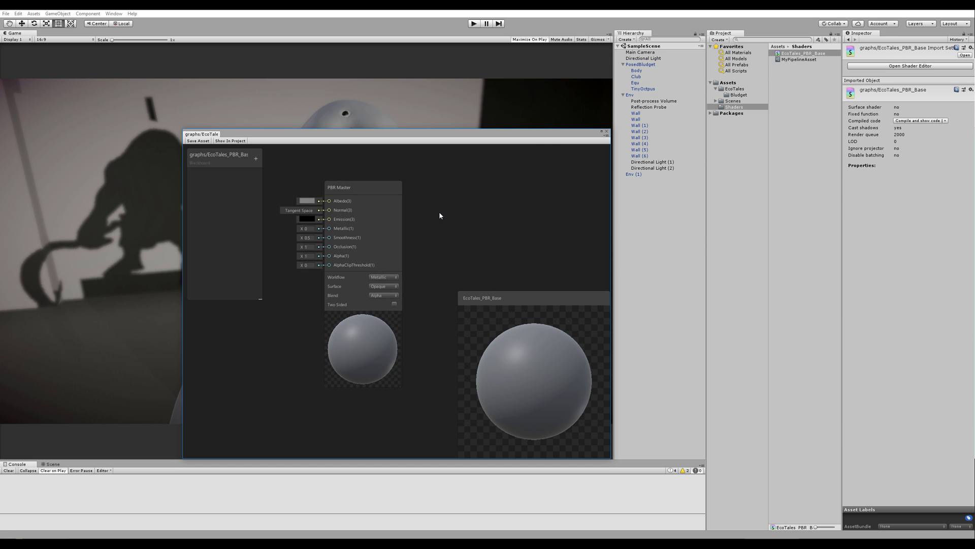